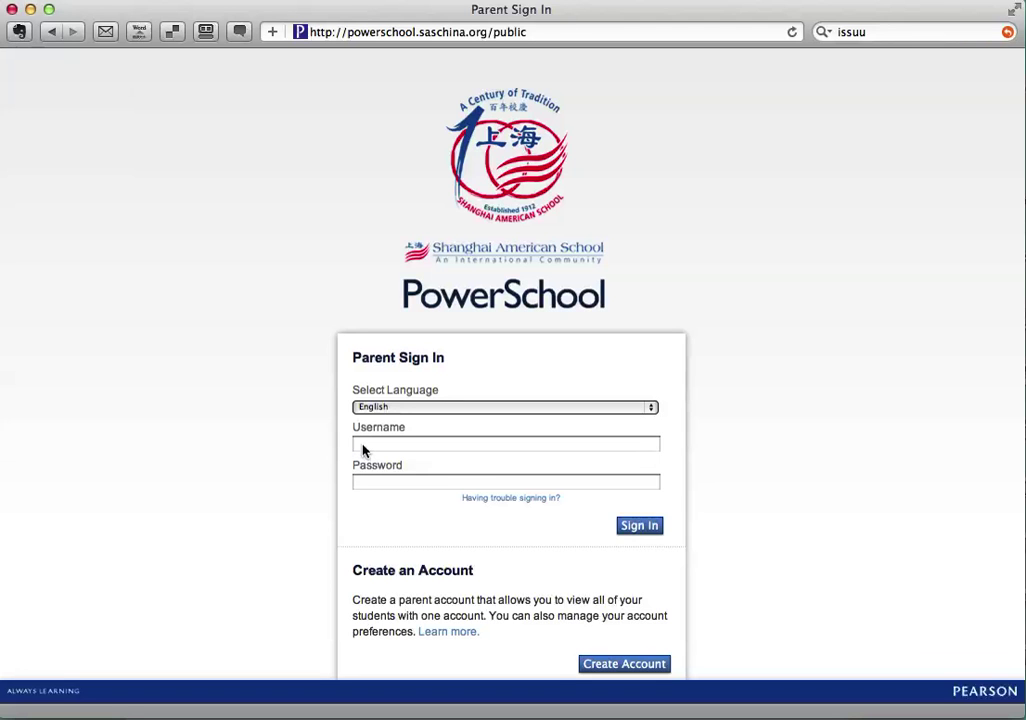
Sign in with the parent account credentials and open the Grade 7 Class Registration form
{"action": "left_click", "coordinate": [363, 450]}
{"action": "type", "text": "c"}
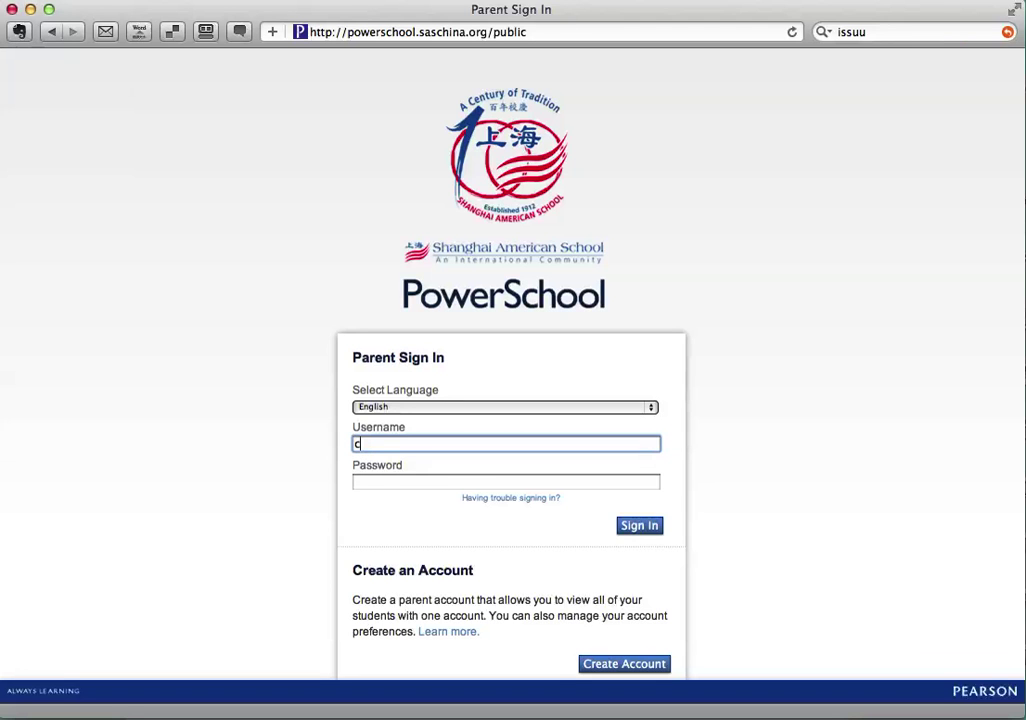
{"action": "type", "text": "om"}
{"action": "key", "text": "Tab"}
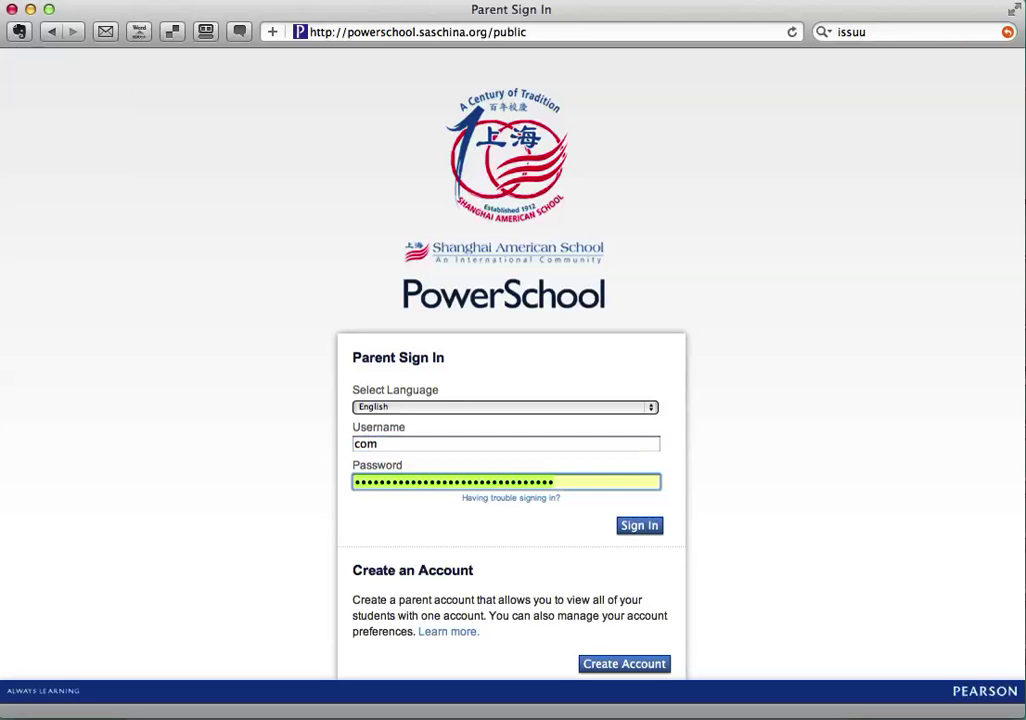
{"action": "type", "text": "•••"}
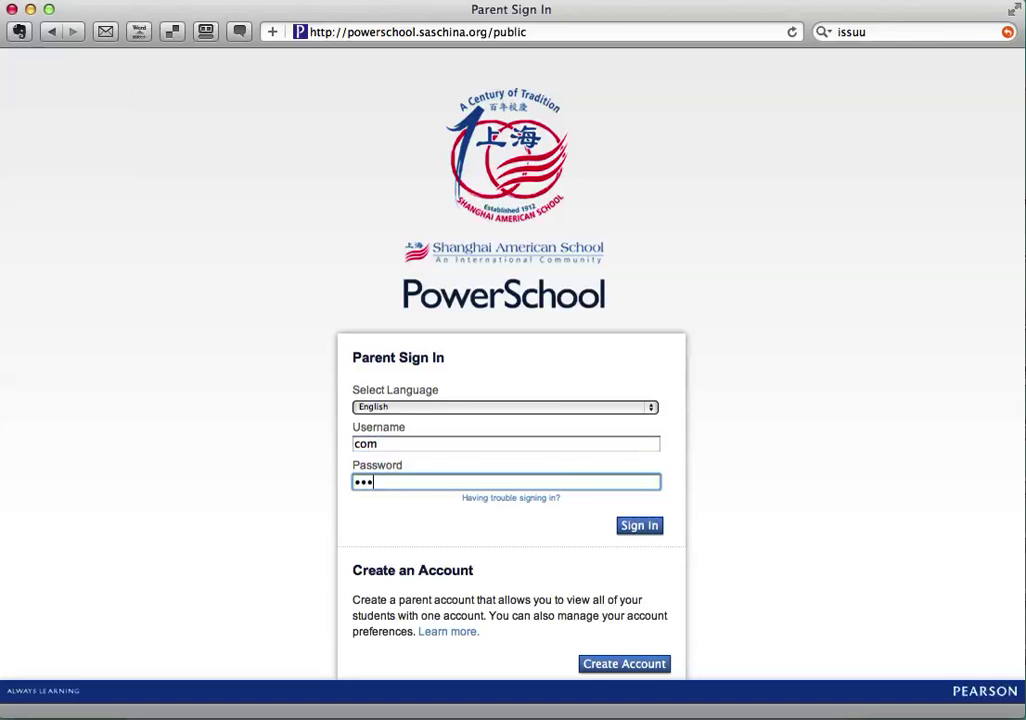
{"action": "type", "text": "••"}
{"action": "key", "text": "Return"}
{"action": "key", "text": "Return"}
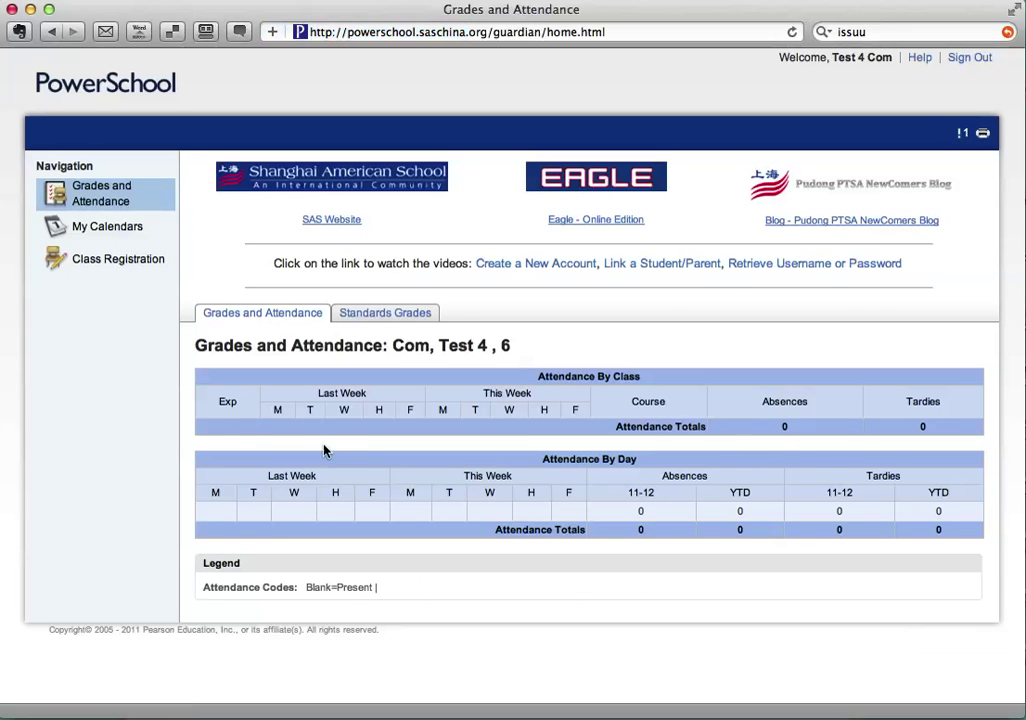
{"action": "left_click", "coordinate": [107, 279]}
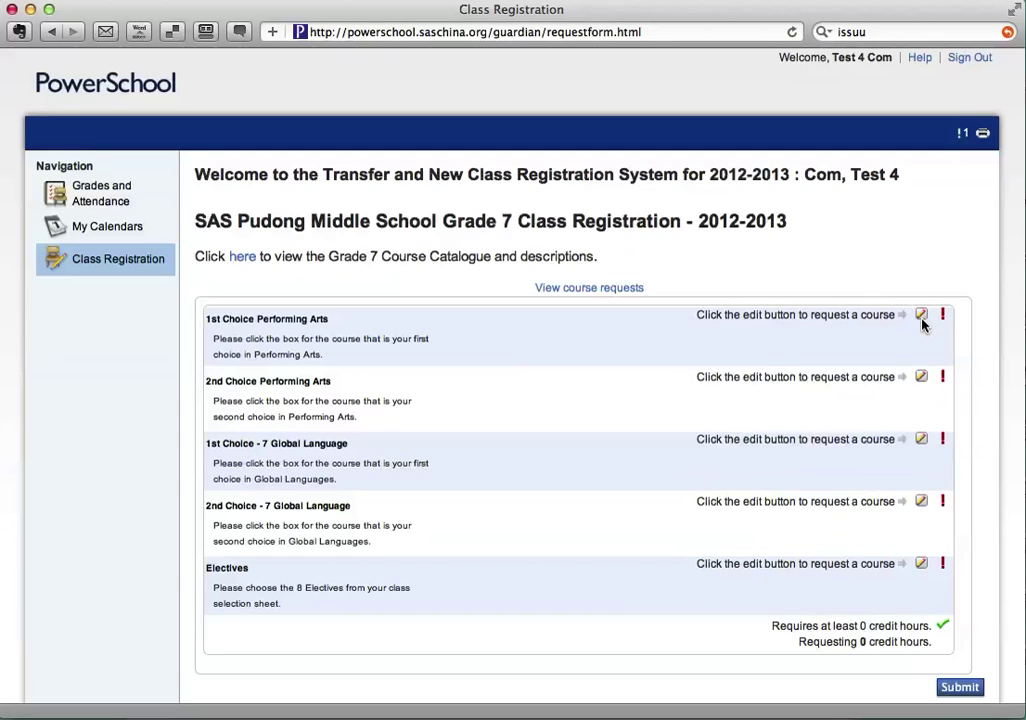
Set 1st Choice Performing Arts to 7 Intermediate Band (MS212A)
{"action": "left_click", "coordinate": [921, 318]}
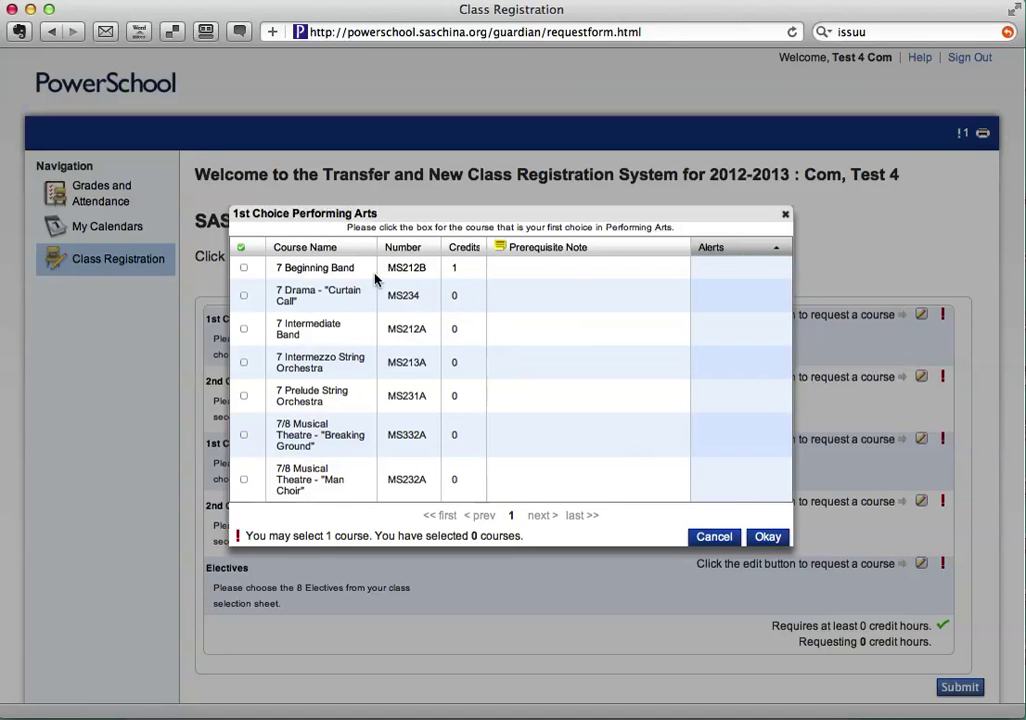
{"action": "left_click", "coordinate": [244, 329]}
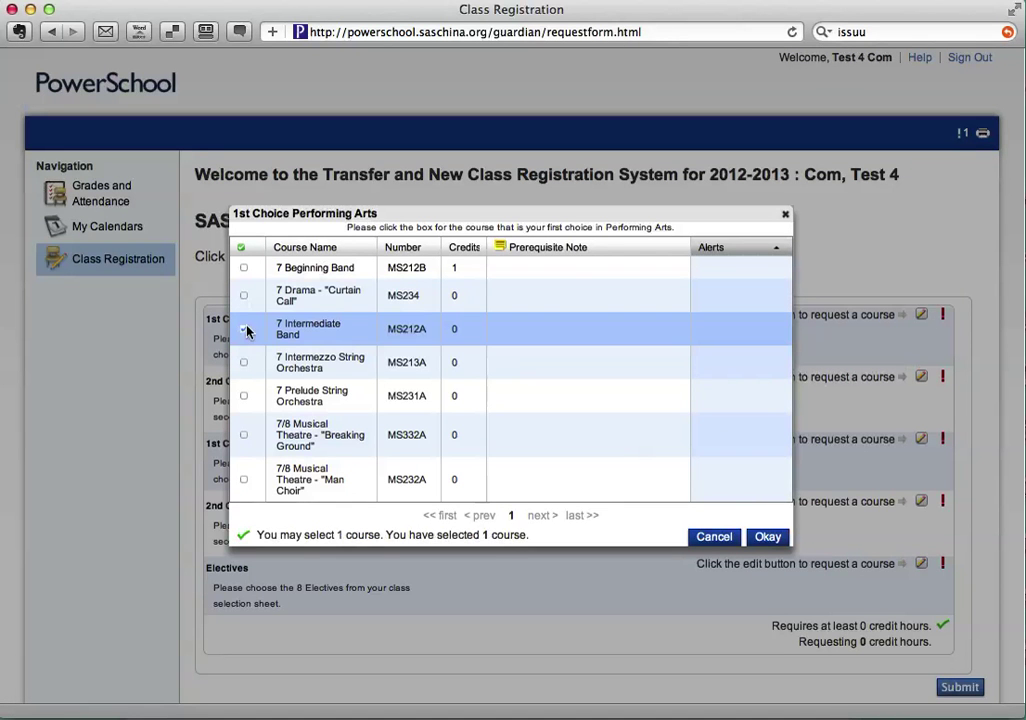
{"action": "left_click", "coordinate": [767, 537]}
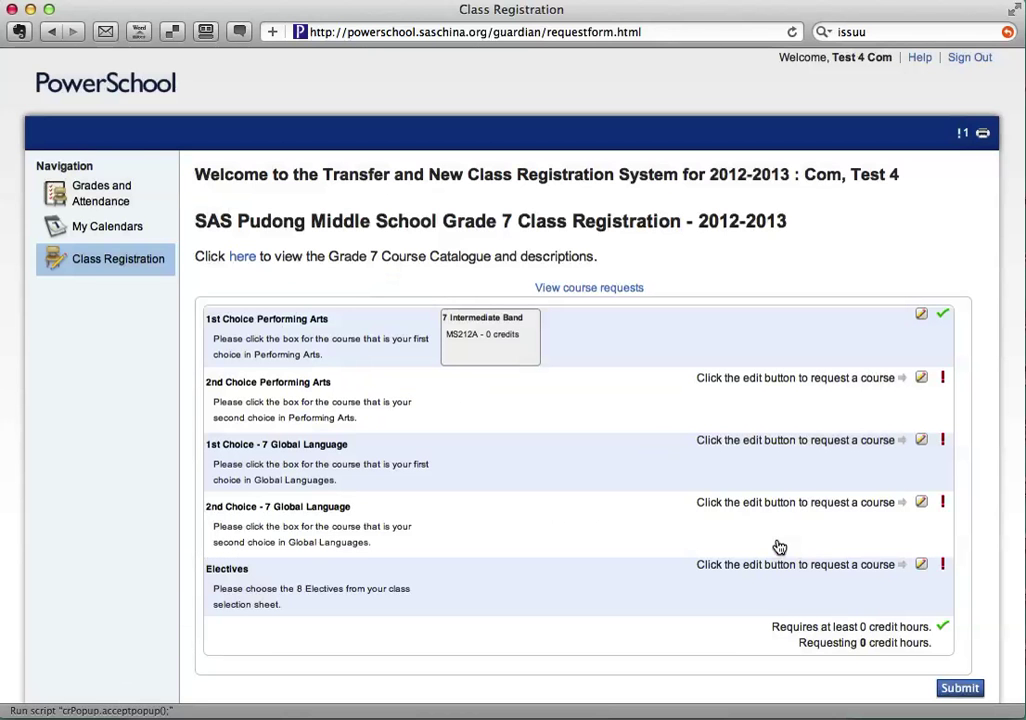
Set 2nd Choice Performing Arts to 7/8 Musical Theatre – Man Choir (MS232A)
{"action": "left_click", "coordinate": [920, 381]}
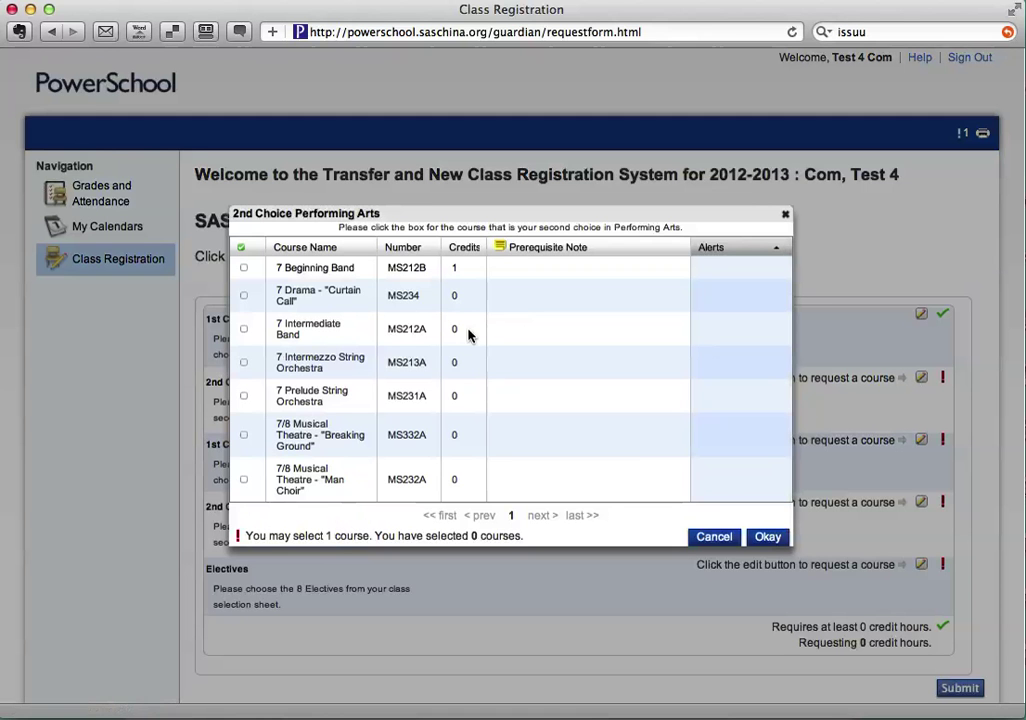
{"action": "left_click", "coordinate": [244, 481]}
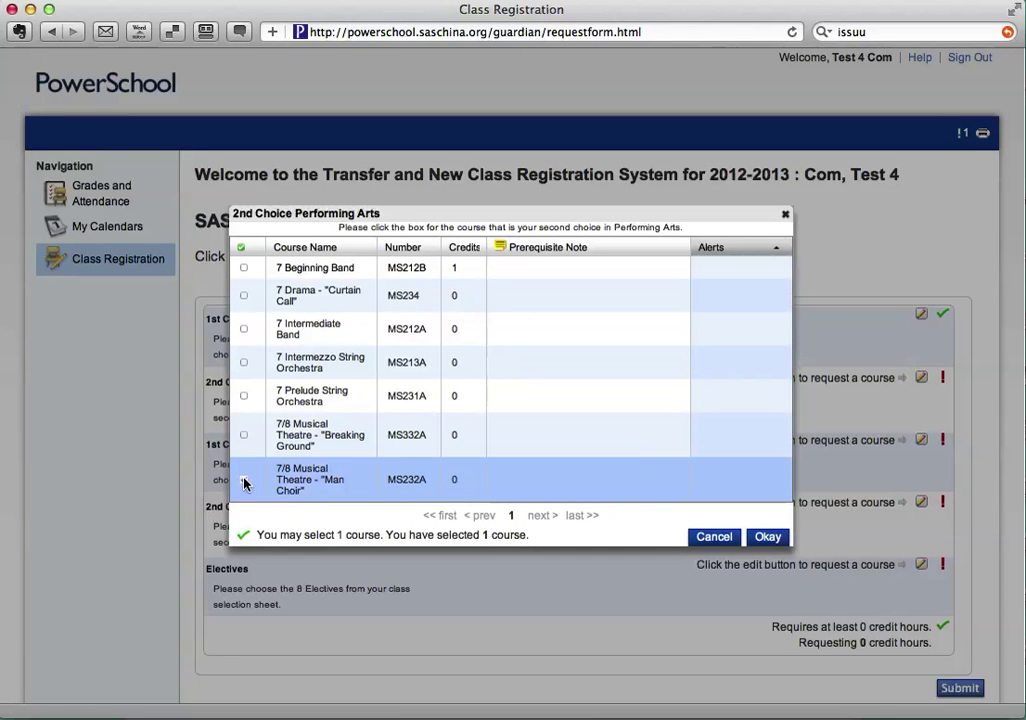
{"action": "left_click", "coordinate": [766, 537]}
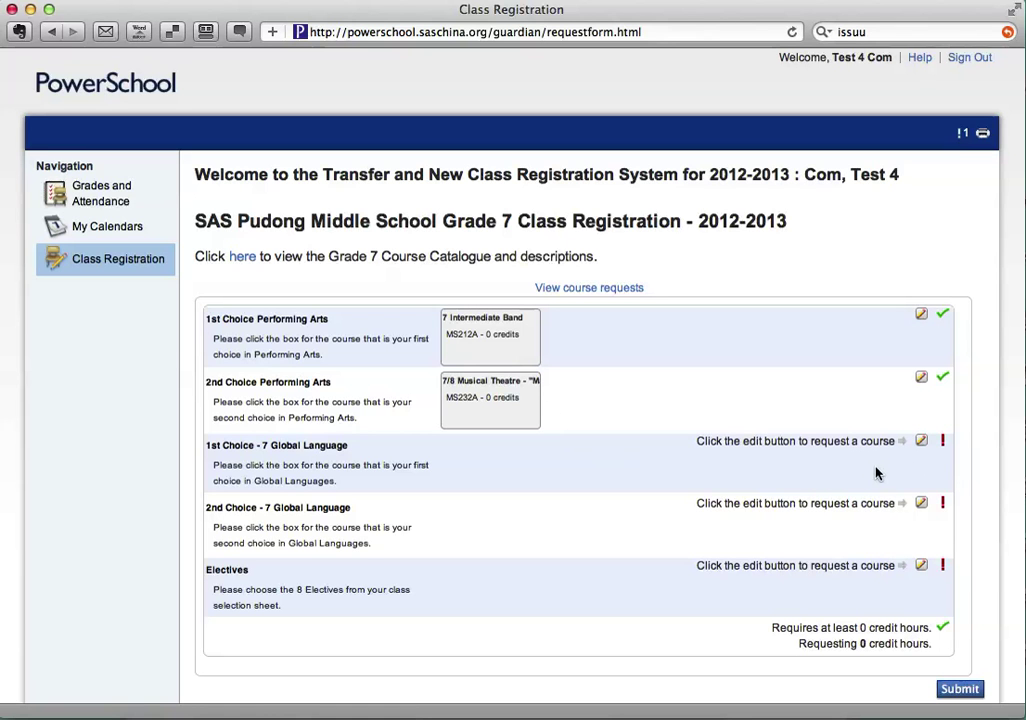
Set 1st Choice Global Language to 7 Chinese CFL1 (MS216, 1 credit)
{"action": "left_click", "coordinate": [921, 443]}
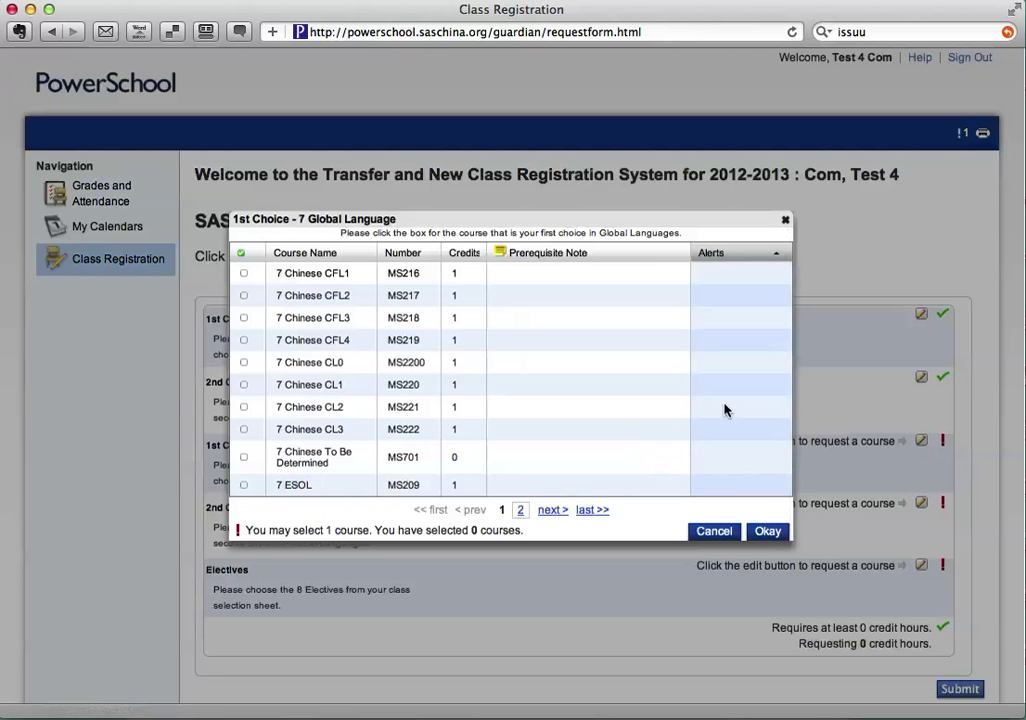
{"action": "left_click", "coordinate": [521, 511]}
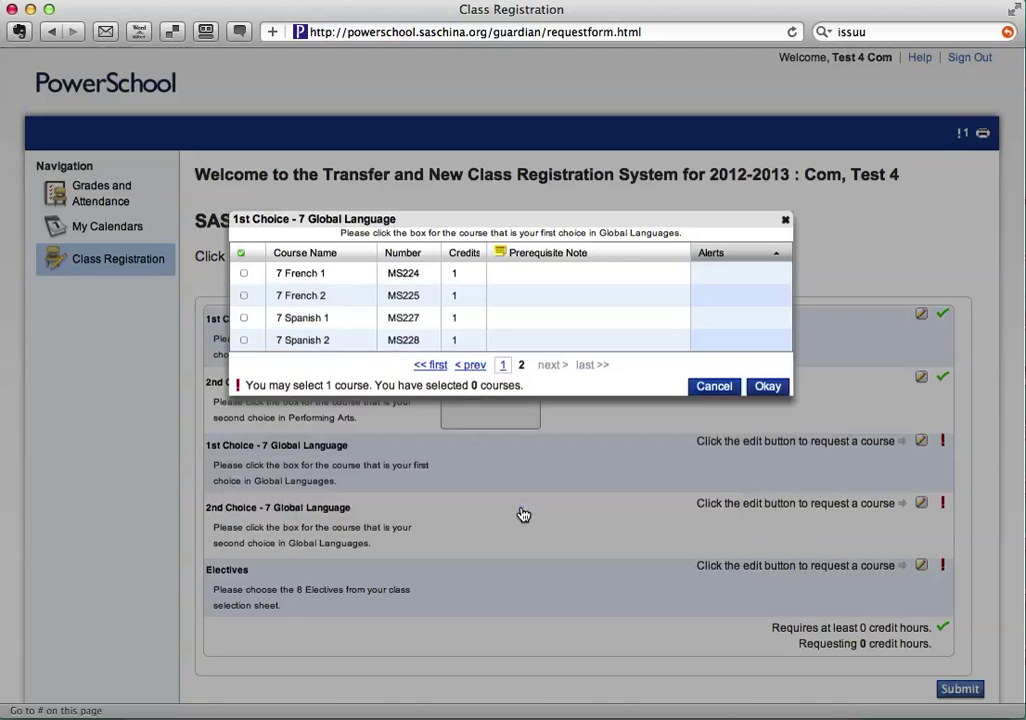
{"action": "left_click", "coordinate": [502, 366]}
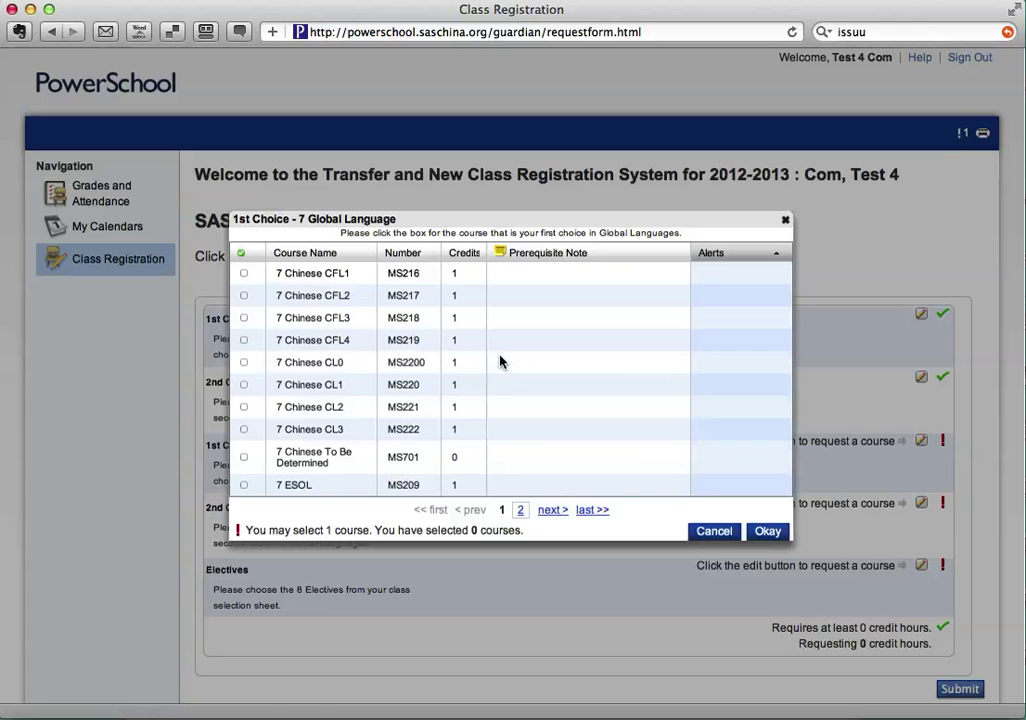
{"action": "left_click", "coordinate": [244, 273]}
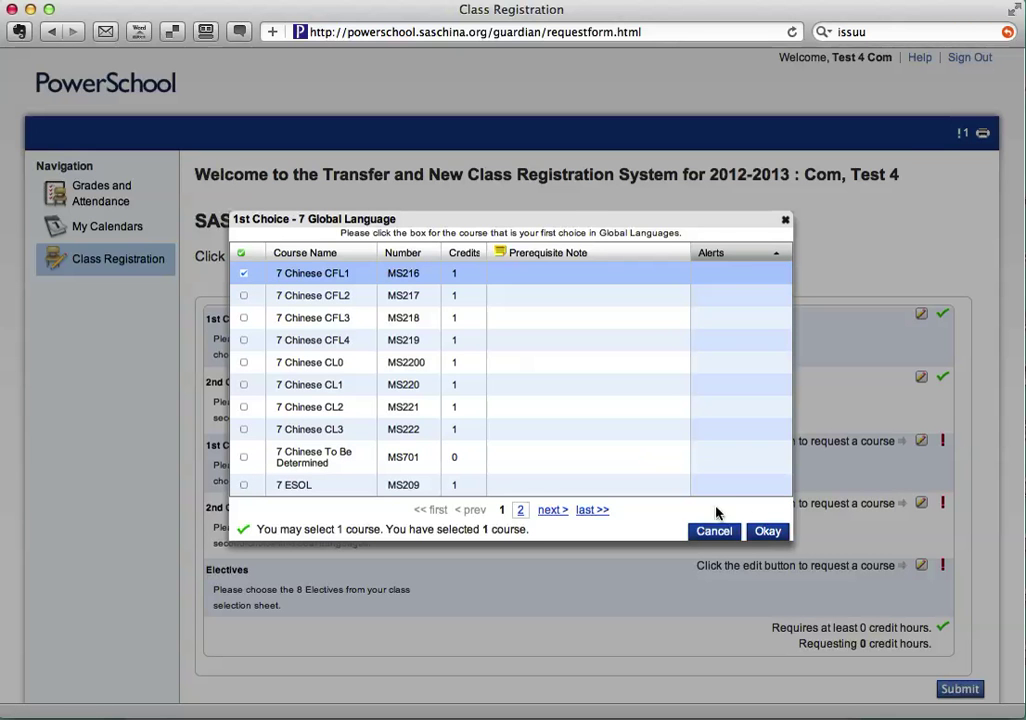
{"action": "left_click", "coordinate": [768, 532]}
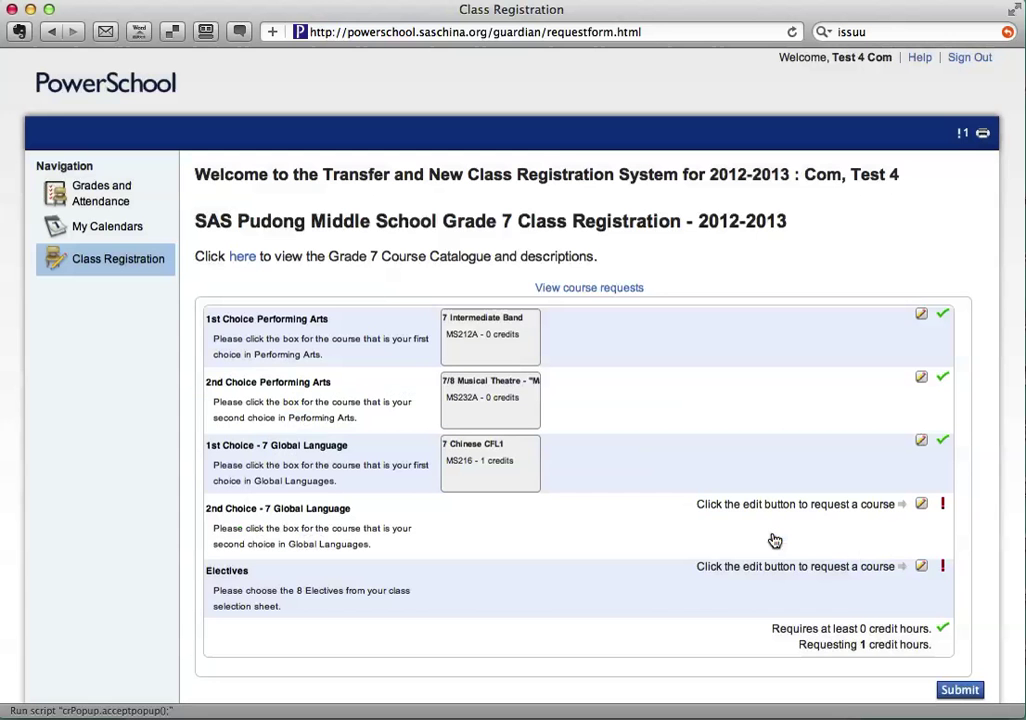
Set 2nd Choice Global Language to 7 Spanish 2 (MS228, 1 credit)
{"action": "left_click", "coordinate": [923, 507]}
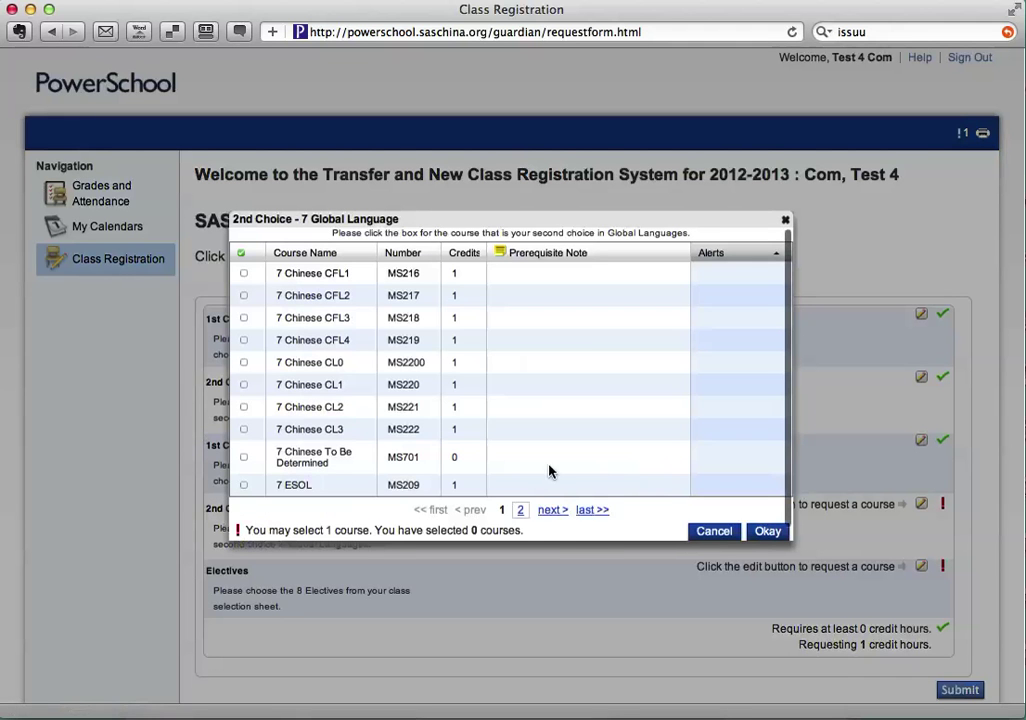
{"action": "left_click", "coordinate": [518, 511]}
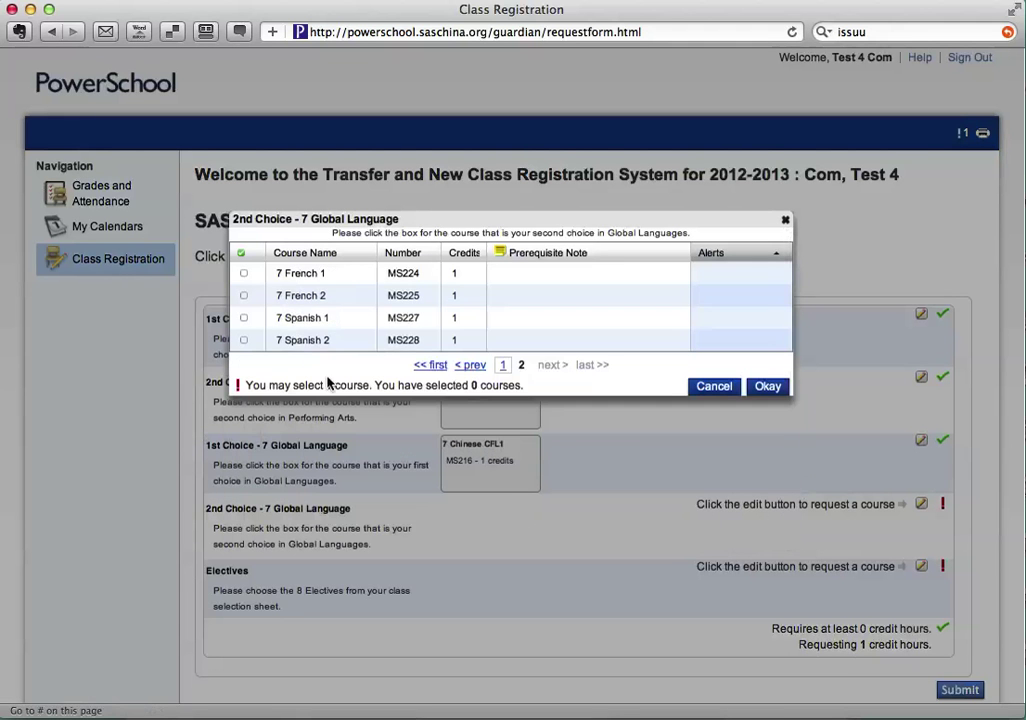
{"action": "left_click", "coordinate": [244, 340]}
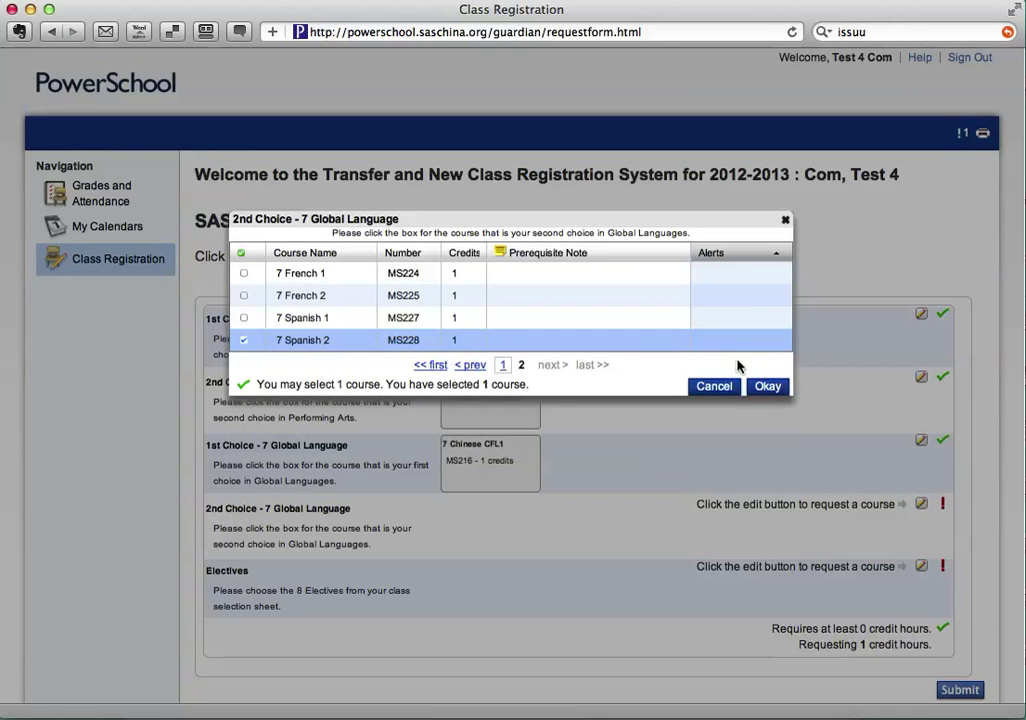
{"action": "left_click", "coordinate": [767, 387]}
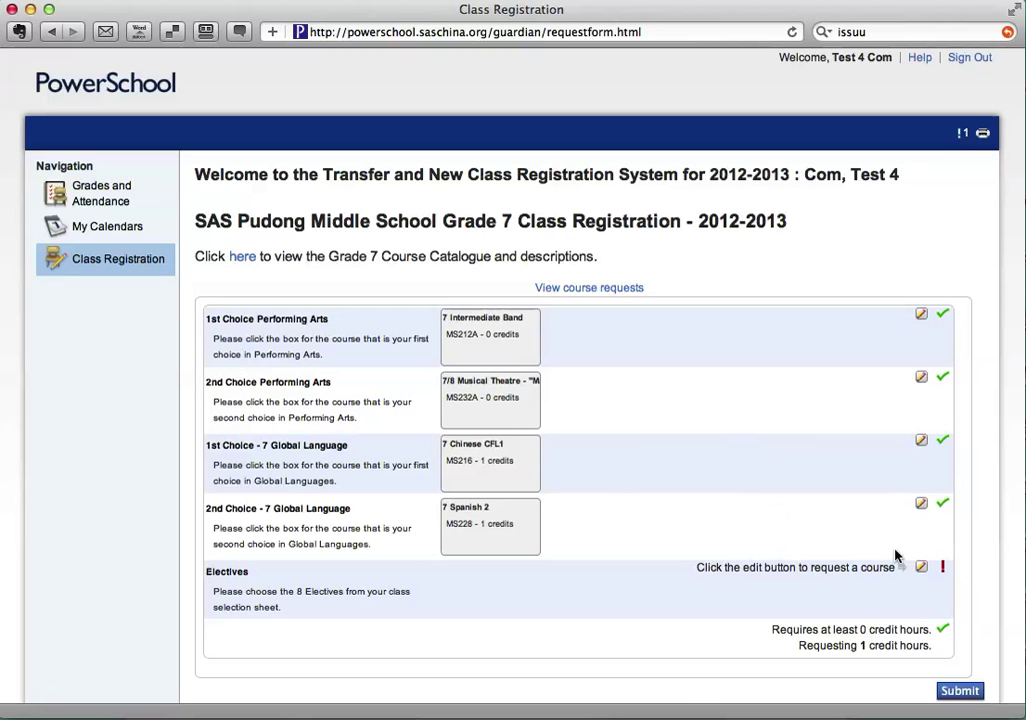
Check Board Games for Your Mind, Cricket, Cross Country Running and Chinese Gongfu Tea as electives
{"action": "left_click", "coordinate": [922, 568]}
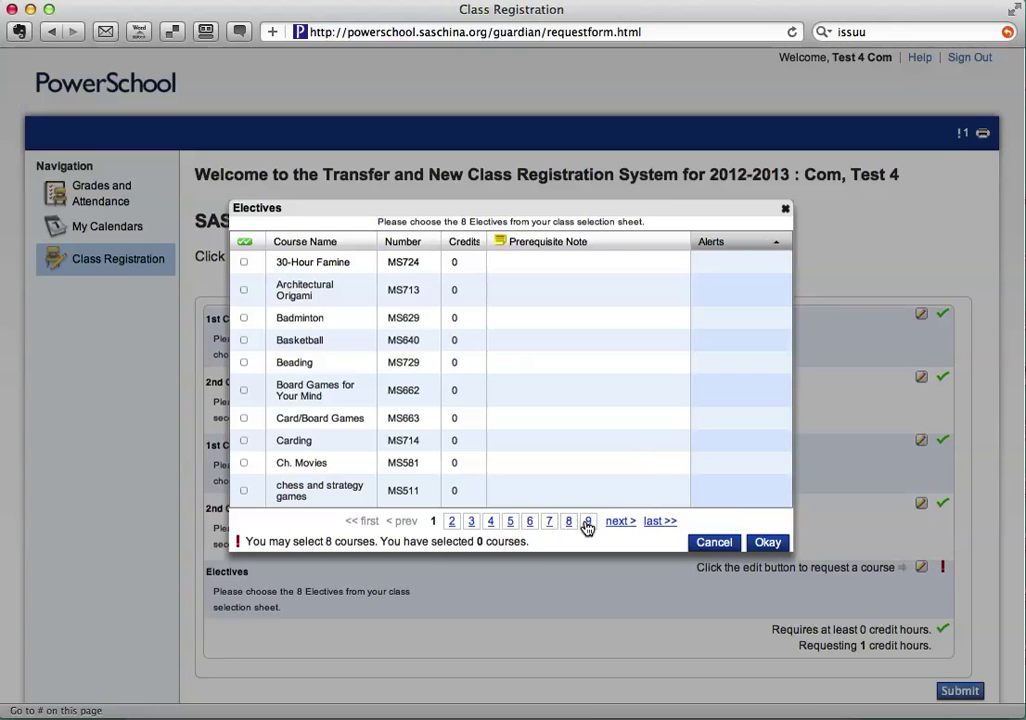
{"action": "left_click", "coordinate": [243, 392]}
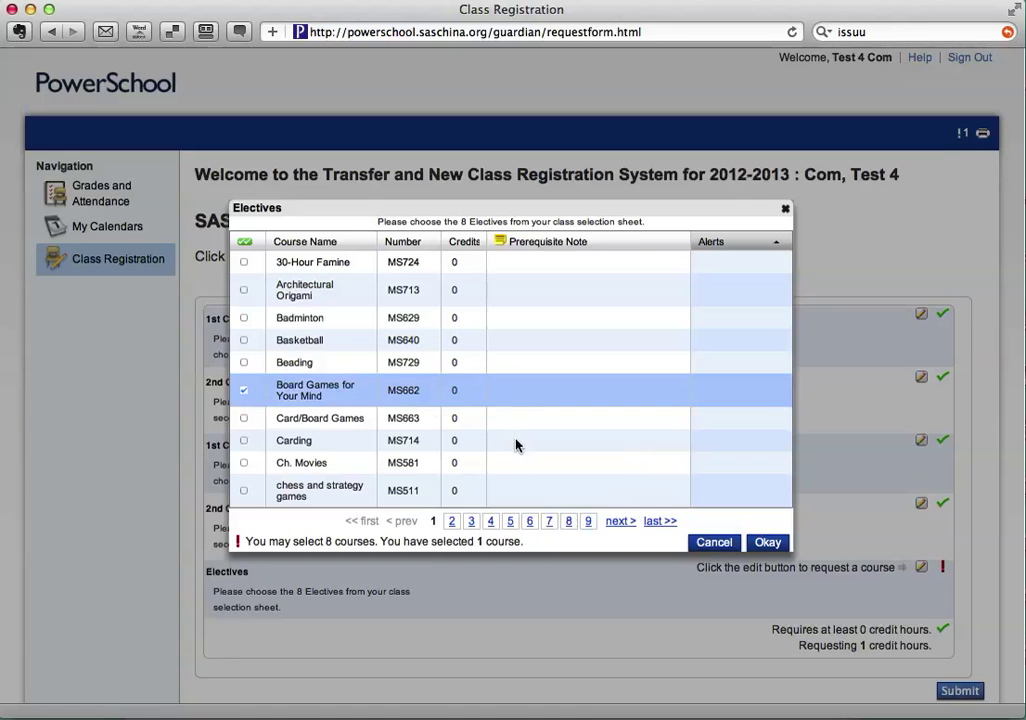
{"action": "left_click", "coordinate": [452, 522]}
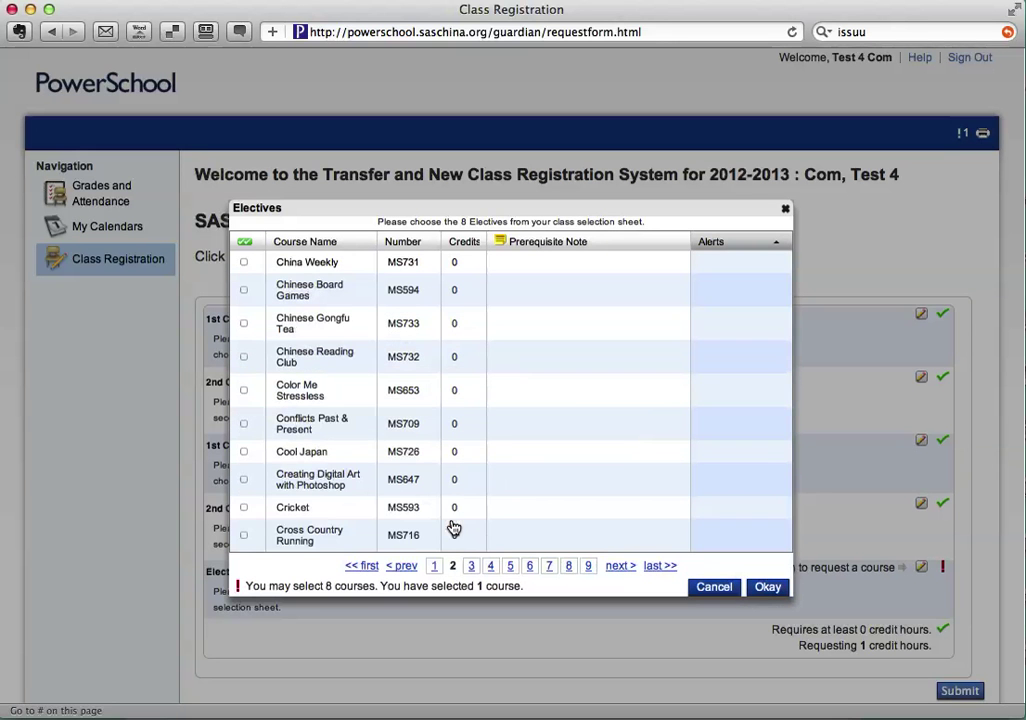
{"action": "left_click", "coordinate": [243, 507]}
{"action": "left_click", "coordinate": [242, 537]}
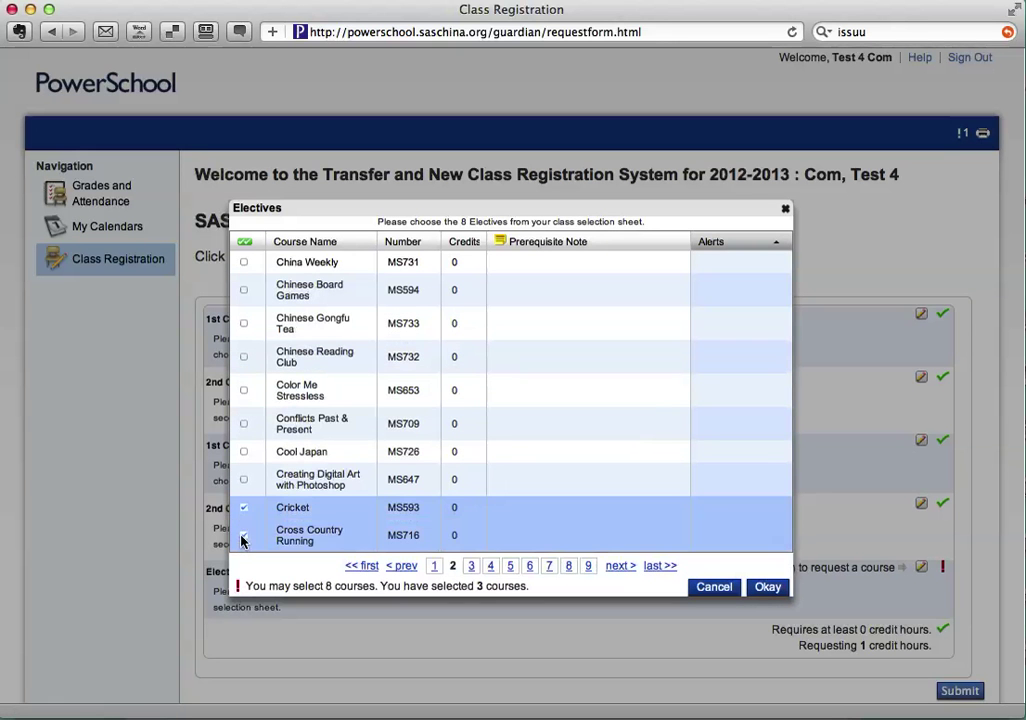
{"action": "left_click", "coordinate": [245, 326]}
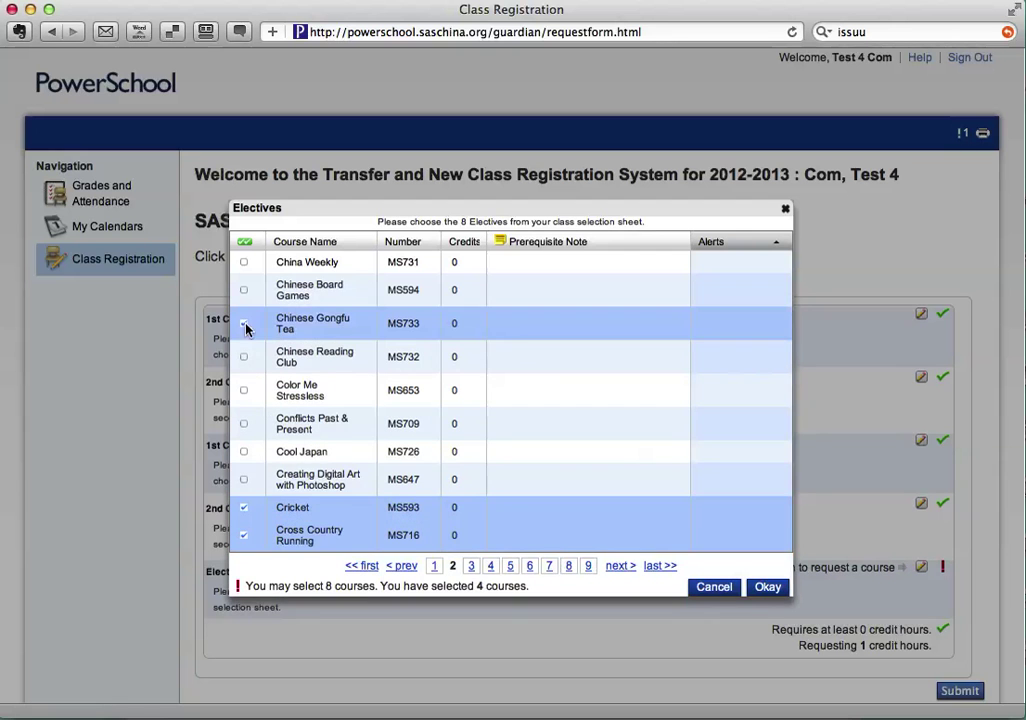
Add Fantasy Football and Multicultural Cooking II, saving the six elective requests
{"action": "left_click", "coordinate": [471, 566]}
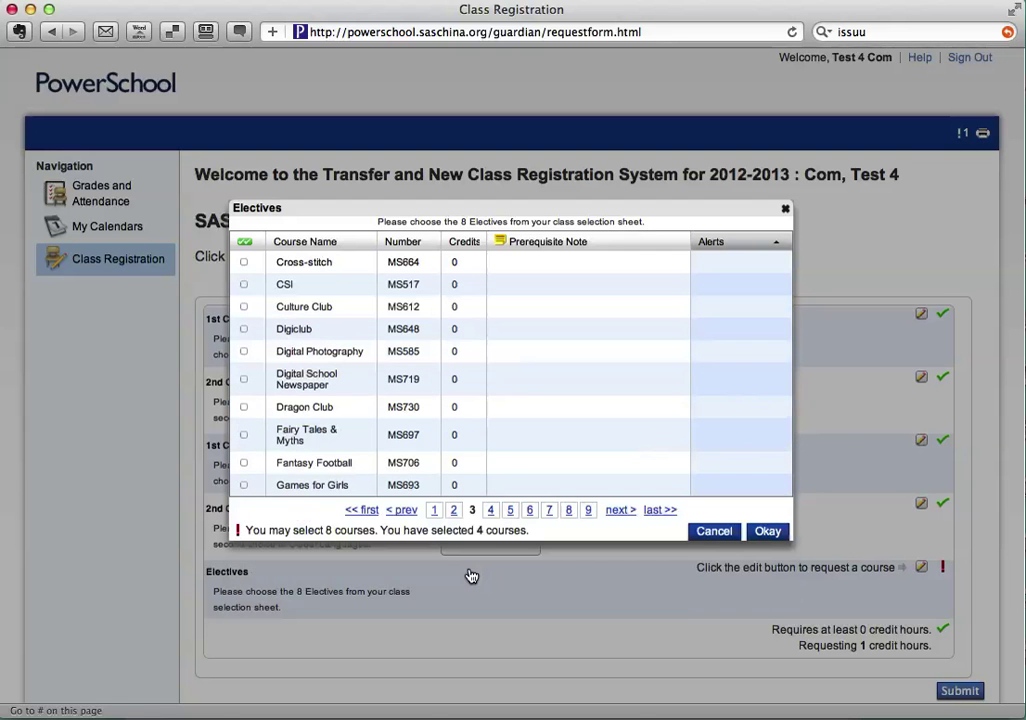
{"action": "left_click", "coordinate": [244, 463]}
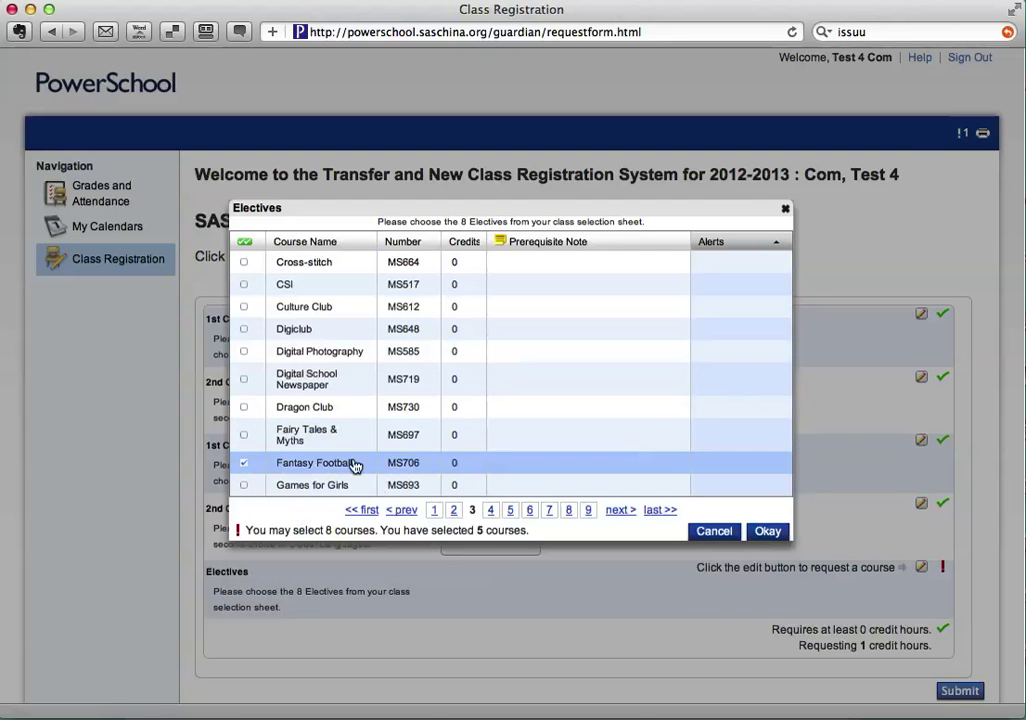
{"action": "left_click", "coordinate": [509, 511]}
{"action": "left_click", "coordinate": [244, 447]}
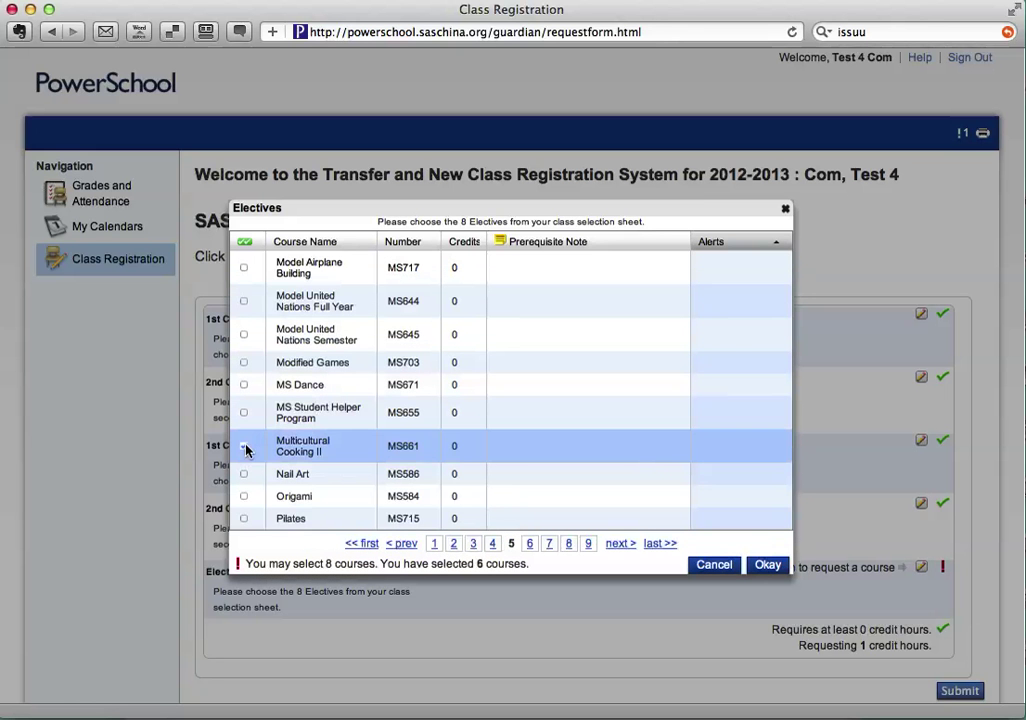
{"action": "left_click", "coordinate": [764, 566]}
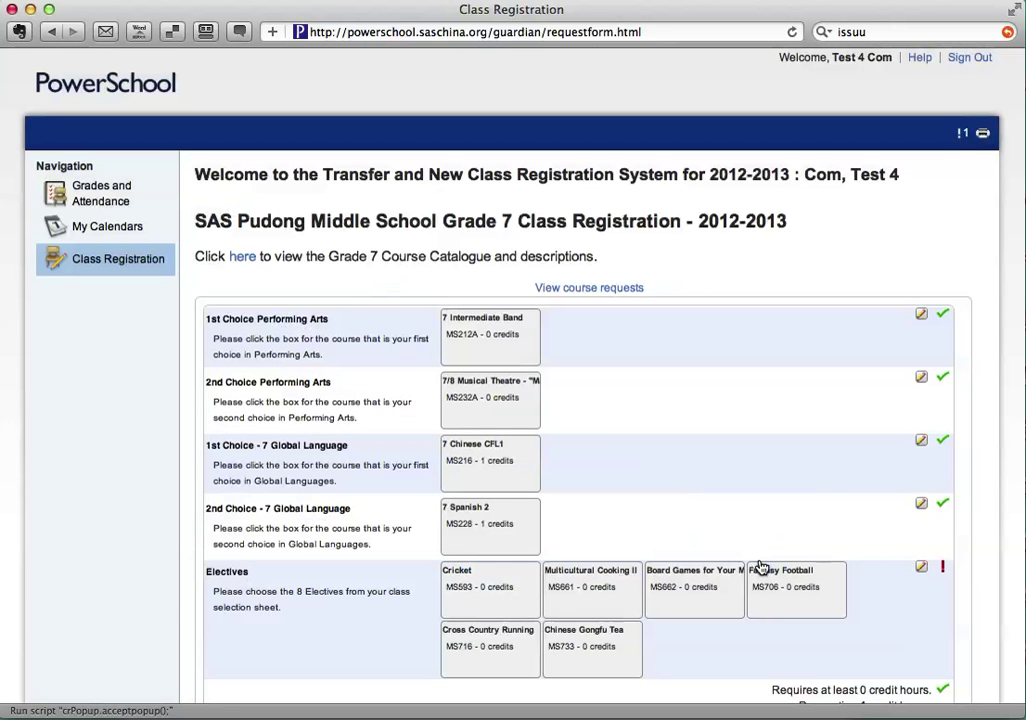
{"action": "scroll", "coordinate": [890, 625], "scroll_direction": "down", "scroll_amount": 2}
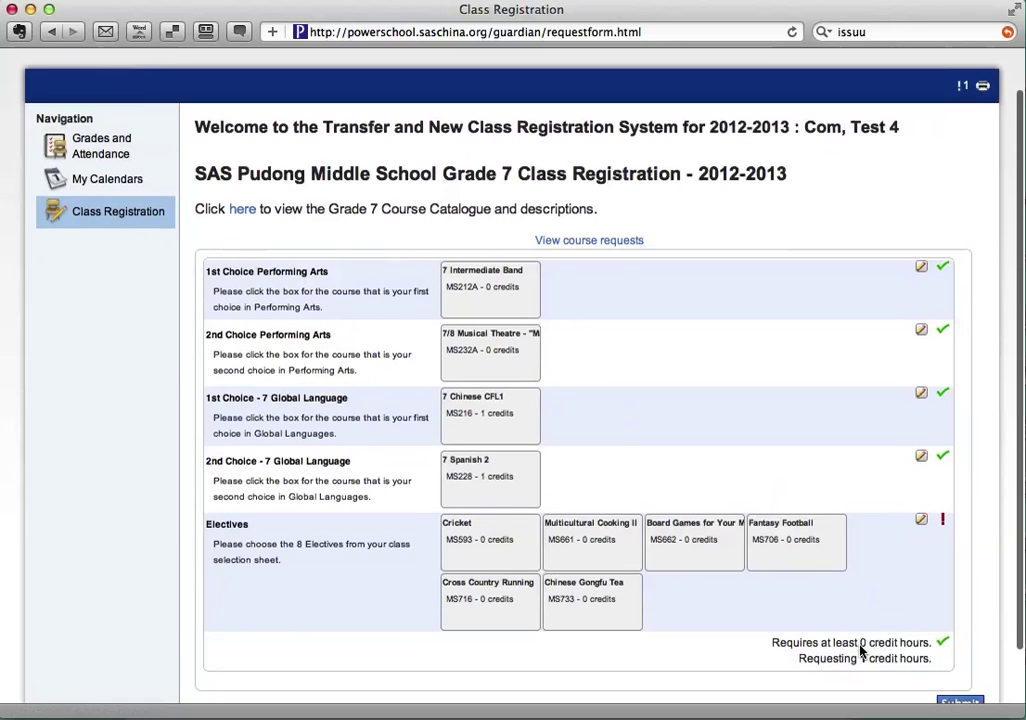
Add Ch. Movies and Architectural Origami to the Electives request, completing eight electives
{"action": "left_click", "coordinate": [921, 520]}
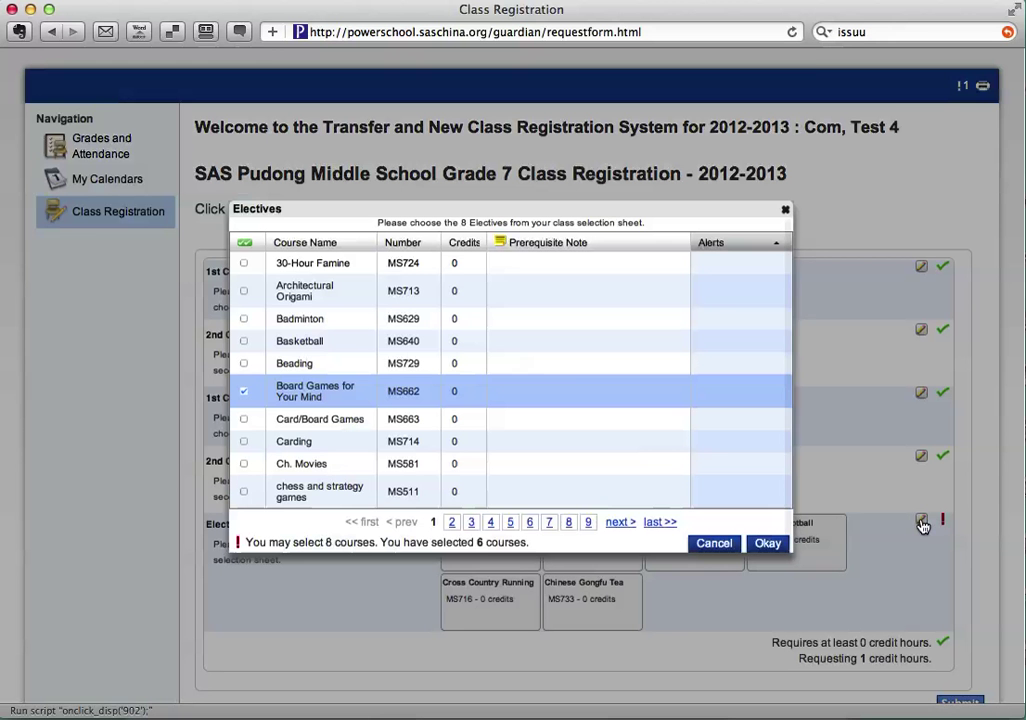
{"action": "left_click", "coordinate": [243, 463]}
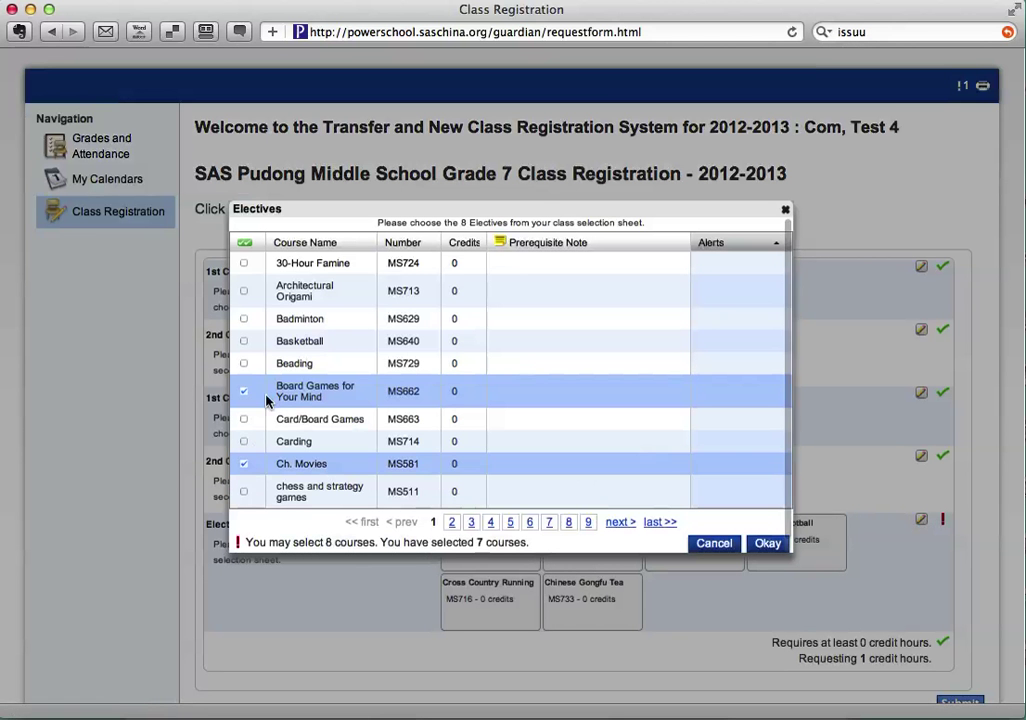
{"action": "left_click", "coordinate": [244, 291]}
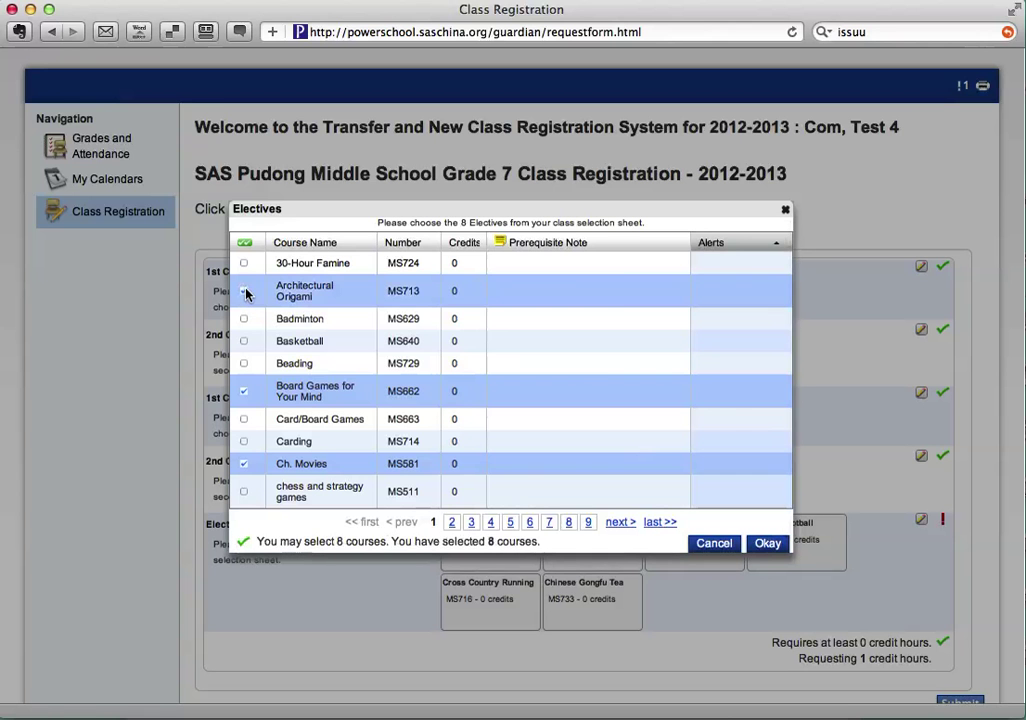
{"action": "left_click", "coordinate": [767, 543]}
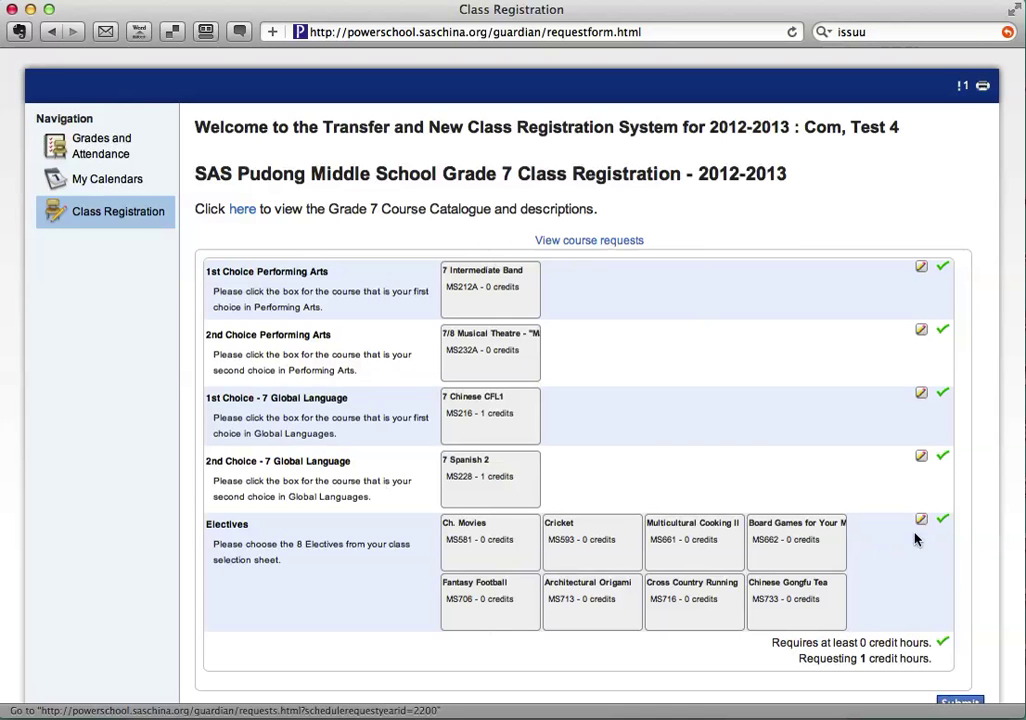
Submit the completed Grade 7 course requests
{"action": "scroll", "coordinate": [903, 592], "scroll_direction": "down", "scroll_amount": 2}
{"action": "scroll", "coordinate": [903, 592], "scroll_direction": "down", "scroll_amount": 1}
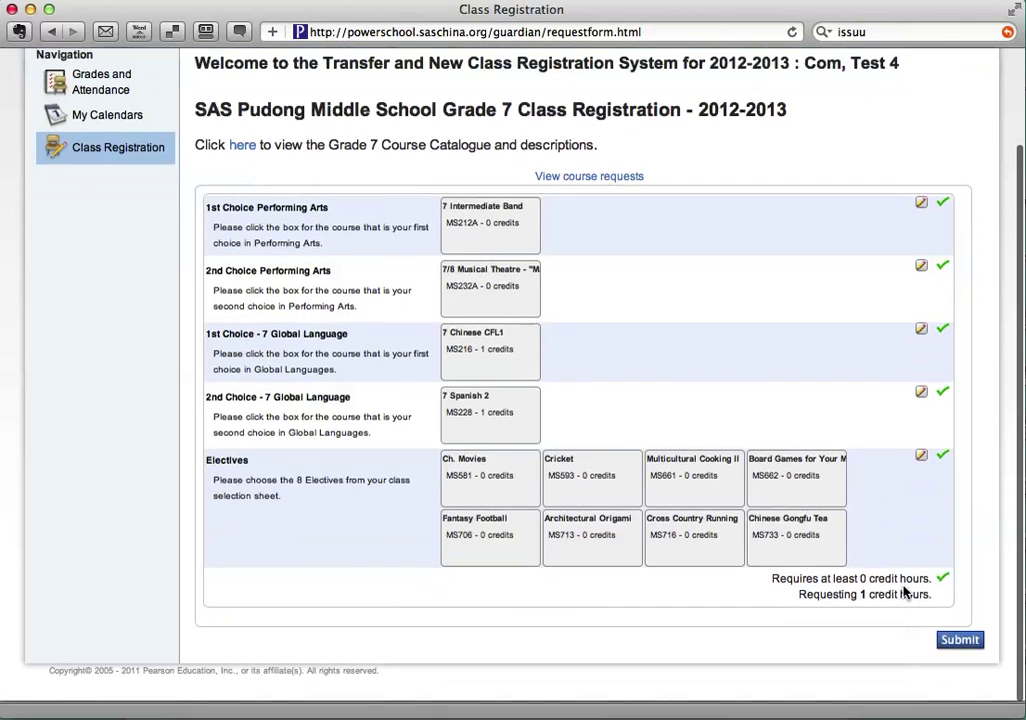
{"action": "left_click", "coordinate": [964, 646]}
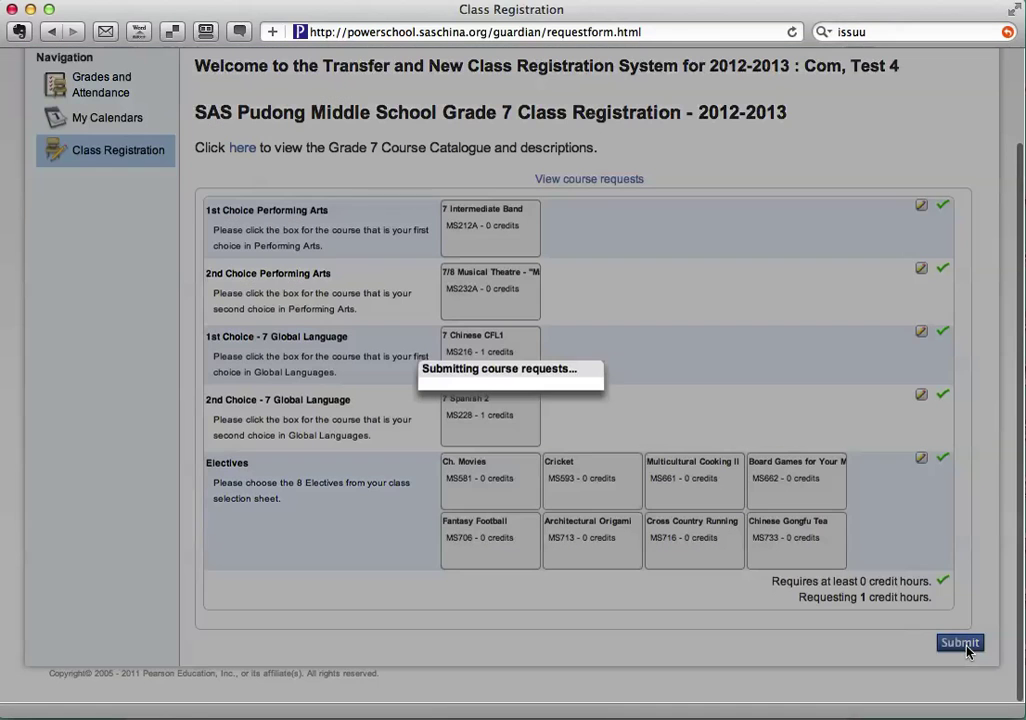